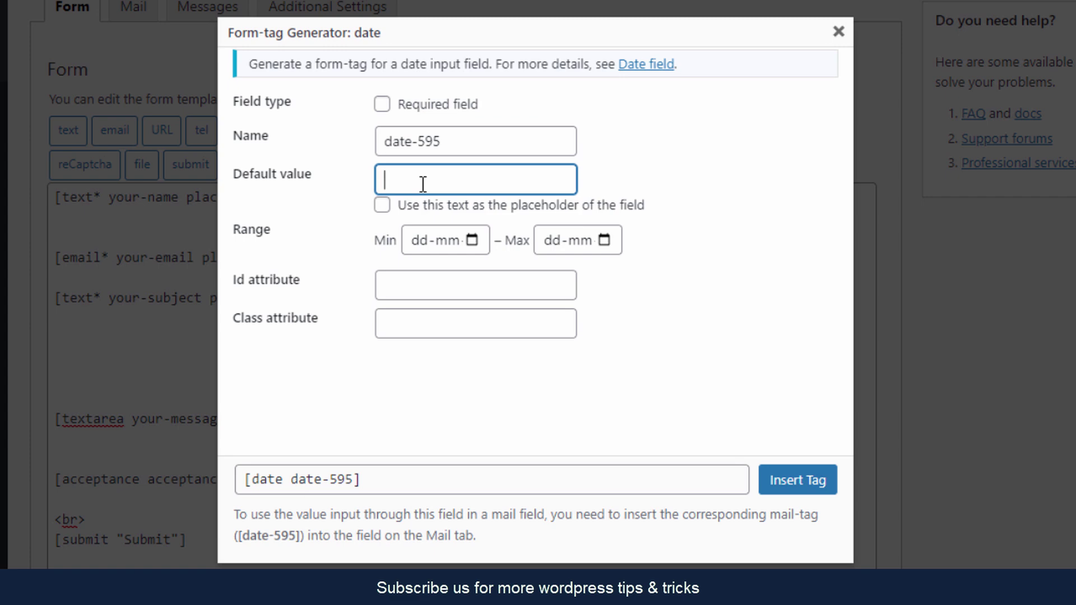
Step: Set the date field's default value to "Select Date", use it as the placeholder, and insert the tag into the form
{"action": "type", "text": "Se"}
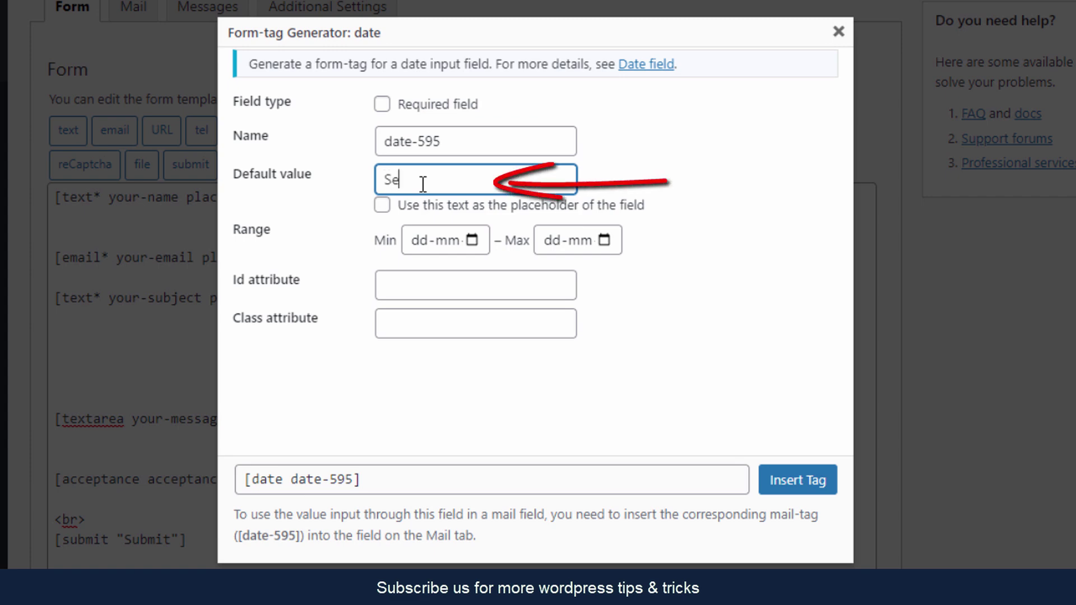
{"action": "type", "text": "lect"}
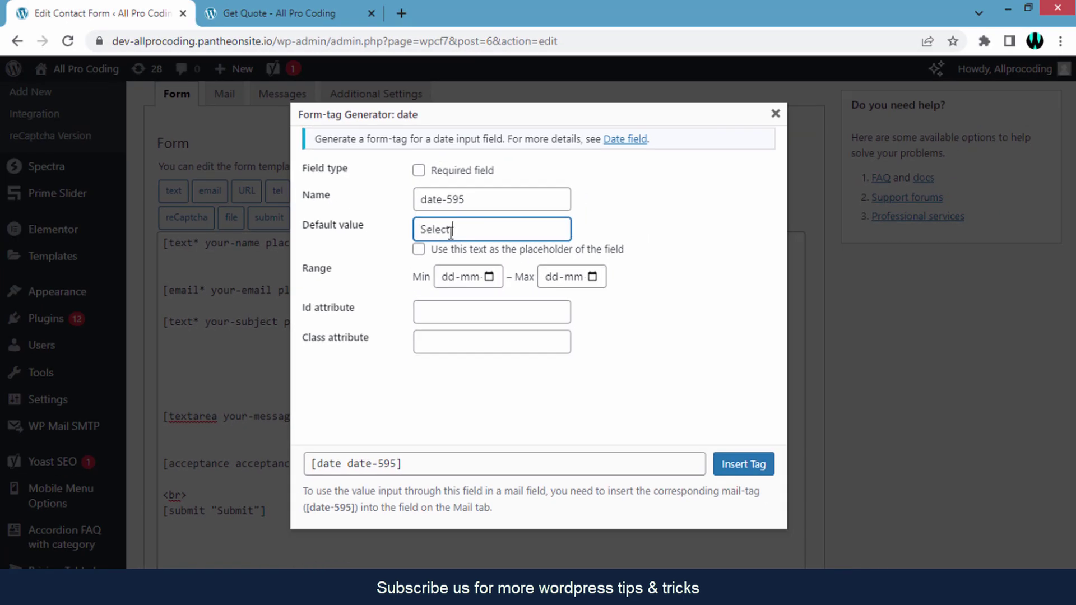
{"action": "type", "text": " Date"}
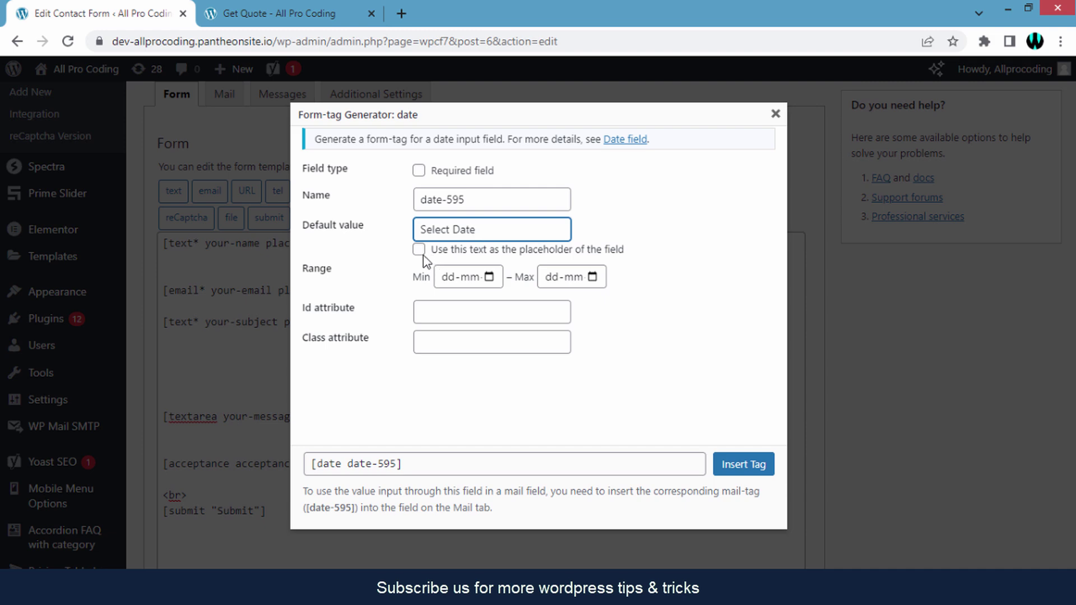
{"action": "left_click", "coordinate": [419, 249]}
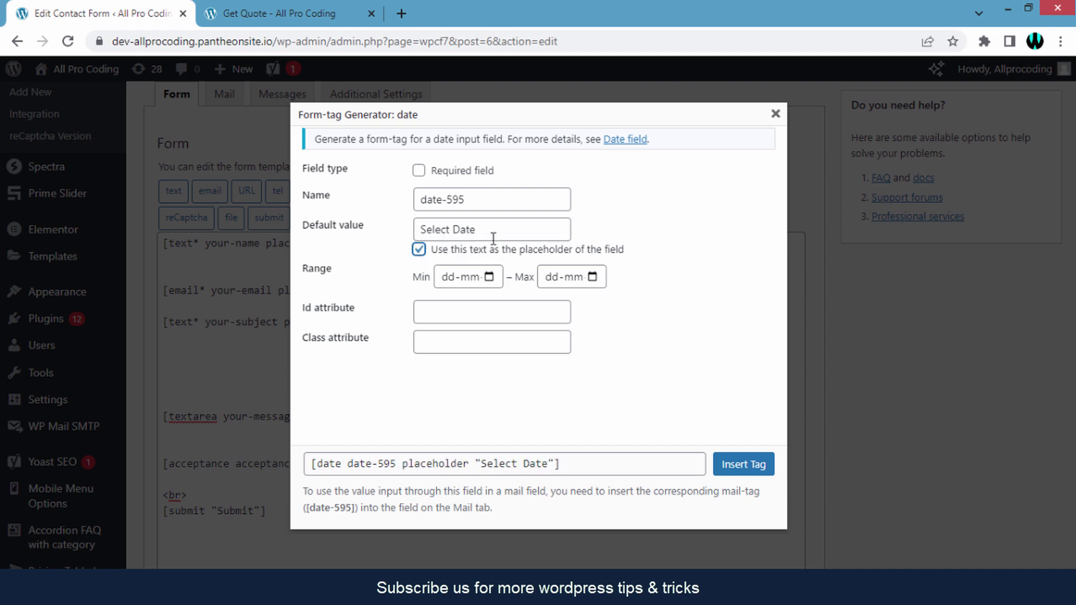
{"action": "left_click_drag", "start_coordinate": [425, 230], "coordinate": [477, 230]}
{"action": "left_click", "coordinate": [477, 229]}
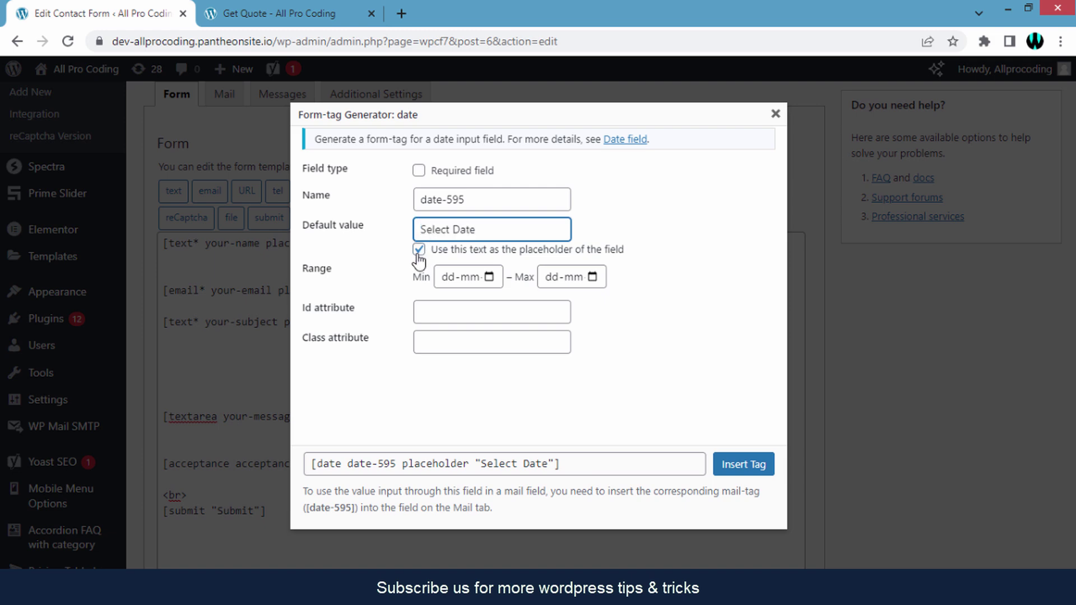
{"action": "left_click", "coordinate": [662, 229]}
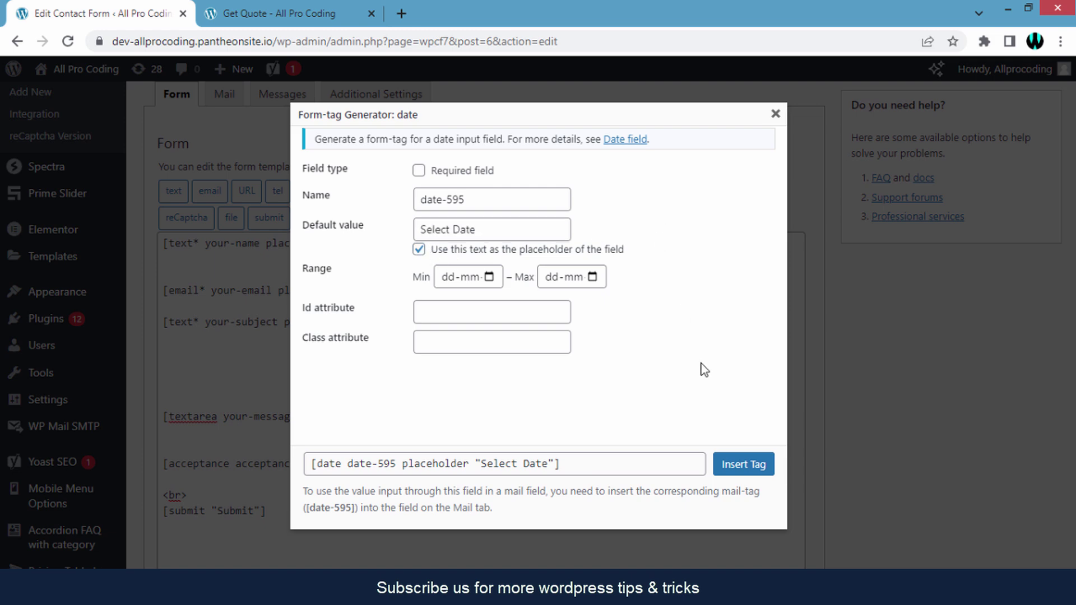
{"action": "left_click", "coordinate": [740, 475]}
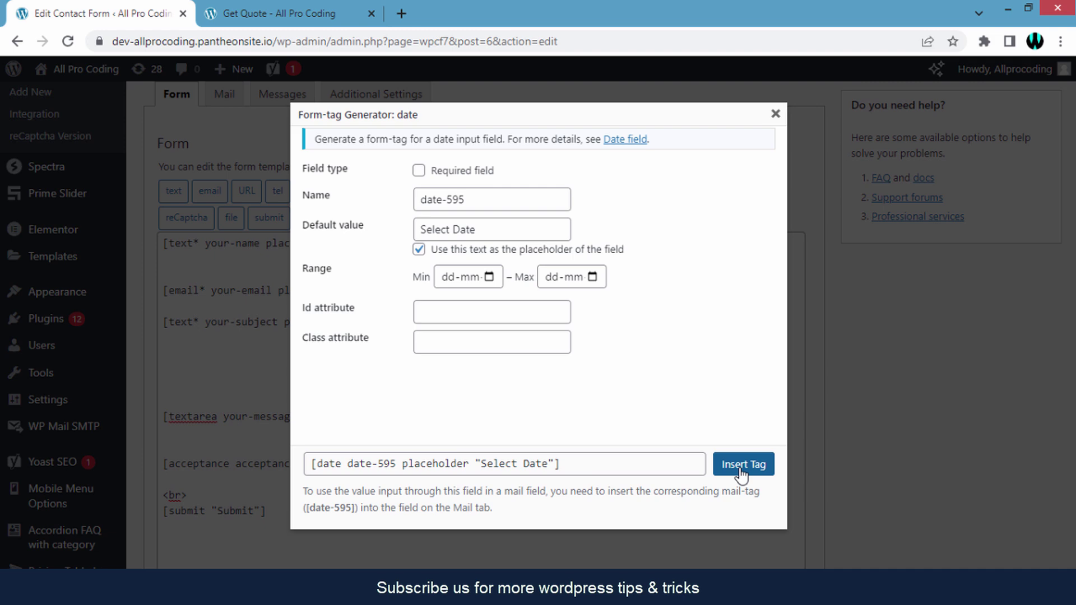
{"action": "left_click", "coordinate": [740, 476]}
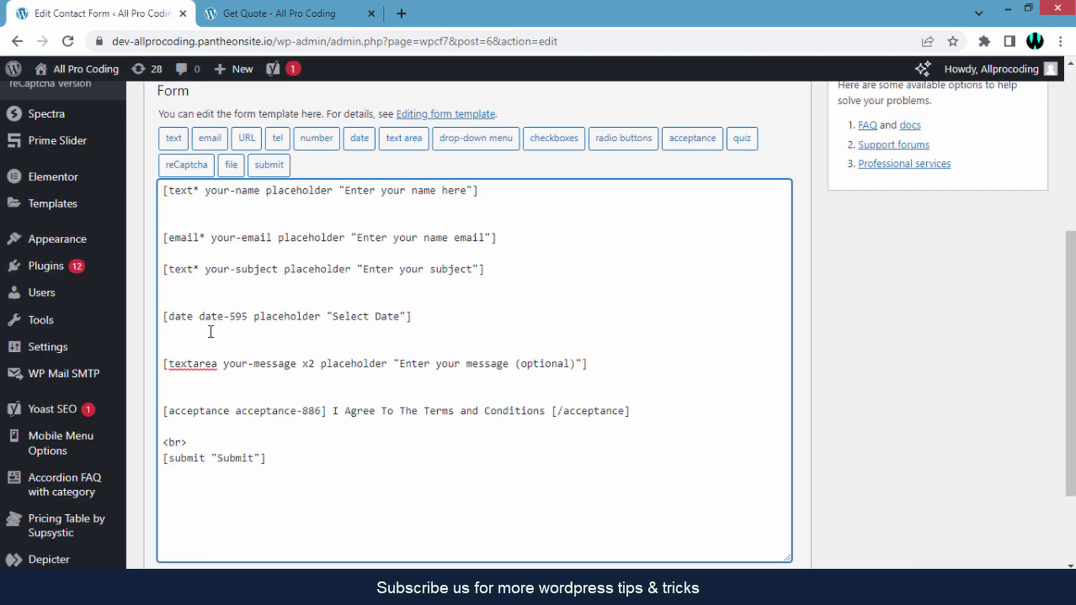
Step: Save the contact form with the inserted date tag
{"action": "left_click_drag", "start_coordinate": [168, 323], "coordinate": [426, 322]}
{"action": "left_click", "coordinate": [431, 319]}
{"action": "scroll", "coordinate": [841, 384], "scroll_direction": "up", "scroll_amount": 5}
{"action": "left_click", "coordinate": [1017, 265]}
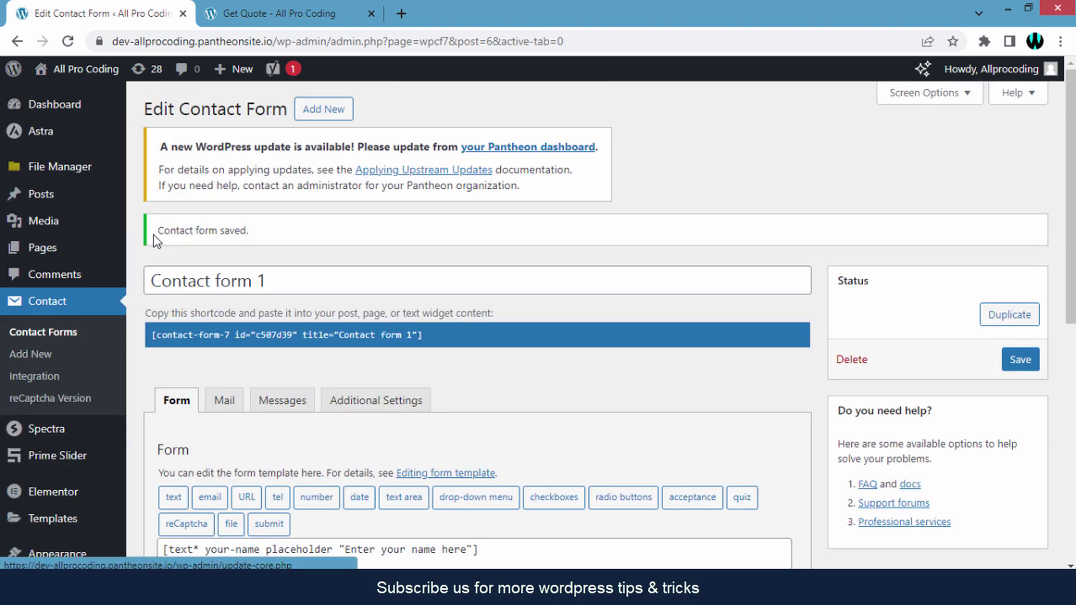
{"action": "left_click_drag", "start_coordinate": [154, 231], "coordinate": [250, 232]}
{"action": "left_click", "coordinate": [256, 233]}
Step: Reload the Get Quote page and examine how the date field appears in the quotation form
{"action": "left_click", "coordinate": [279, 5]}
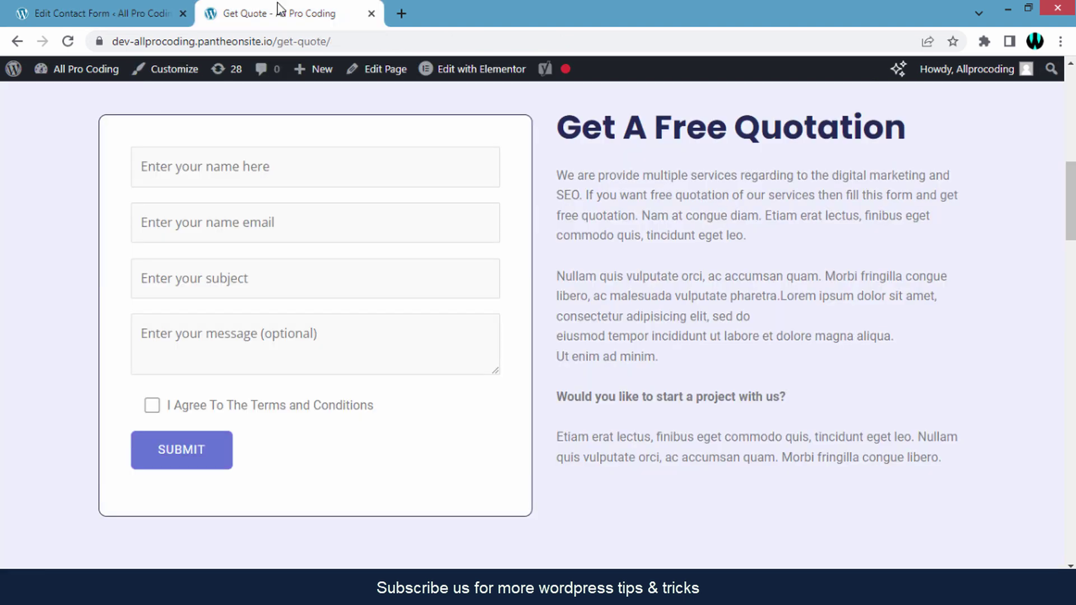
{"action": "right_click", "coordinate": [55, 158]}
{"action": "left_click", "coordinate": [88, 208]}
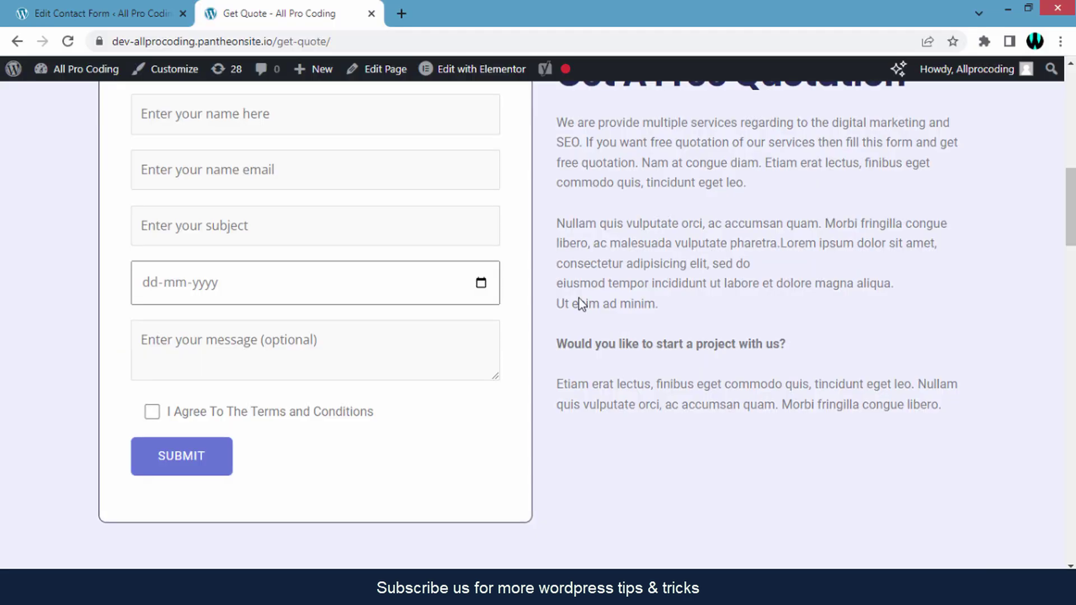
{"action": "scroll", "coordinate": [580, 300], "scroll_direction": "up", "scroll_amount": 2}
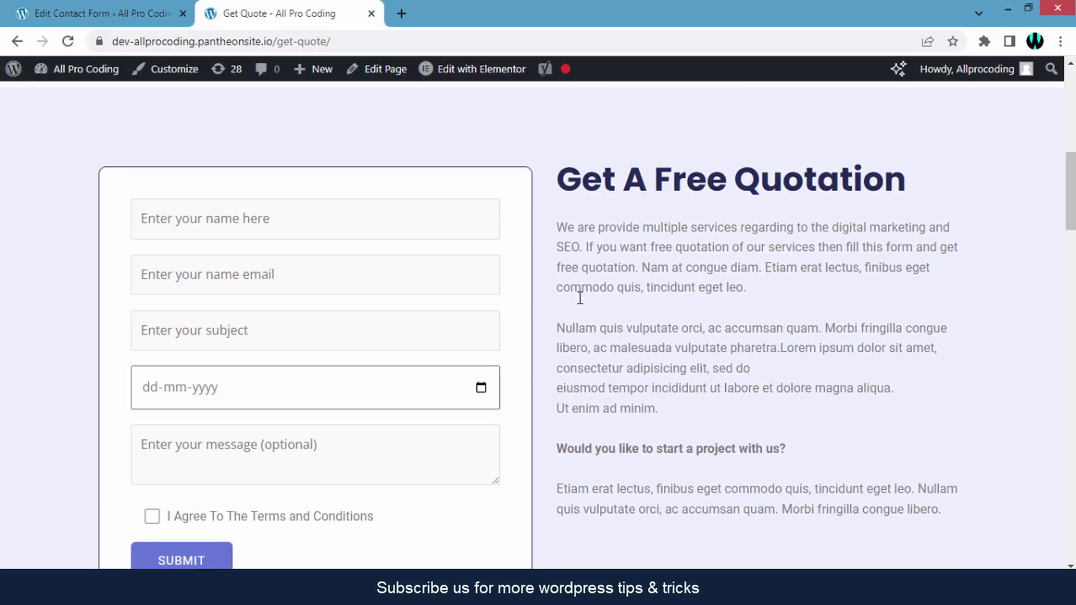
{"action": "scroll", "coordinate": [580, 298], "scroll_direction": "down", "scroll_amount": 4}
{"action": "scroll", "coordinate": [581, 297], "scroll_direction": "up", "scroll_amount": 2}
{"action": "scroll", "coordinate": [580, 297], "scroll_direction": "up", "scroll_amount": 3}
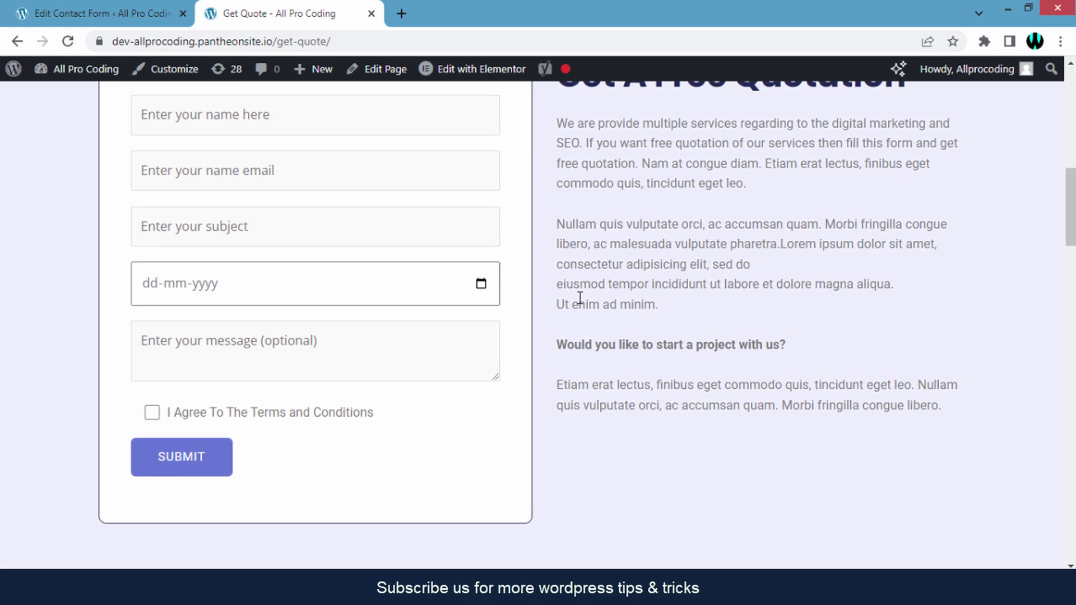
Step: Return to the contact form editor and review the date tag's placeholder text in the form template
{"action": "left_click", "coordinate": [112, 11]}
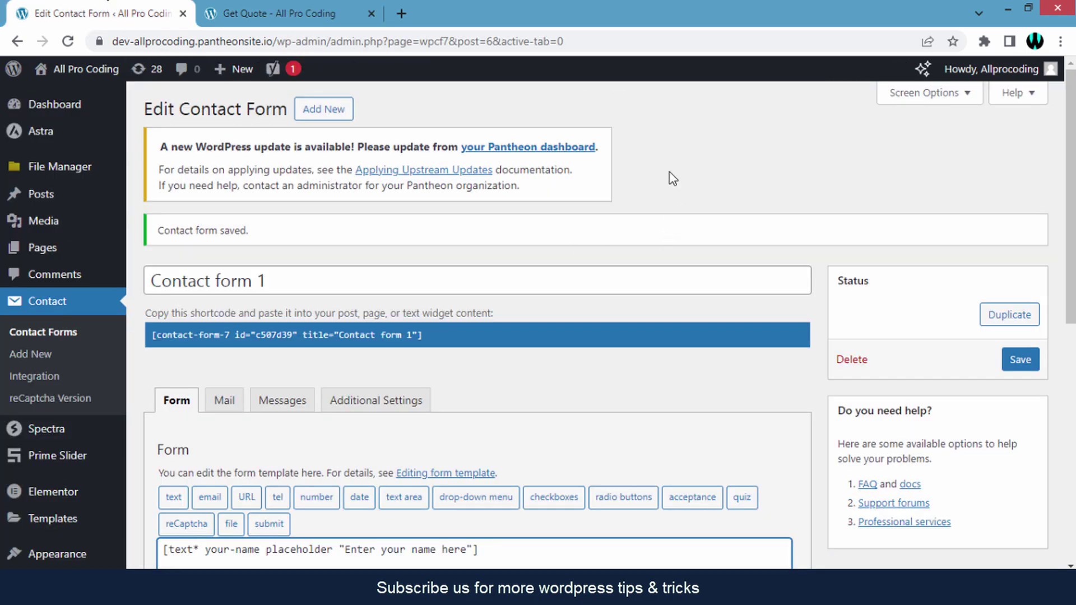
{"action": "scroll", "coordinate": [675, 169], "scroll_direction": "down", "scroll_amount": 5}
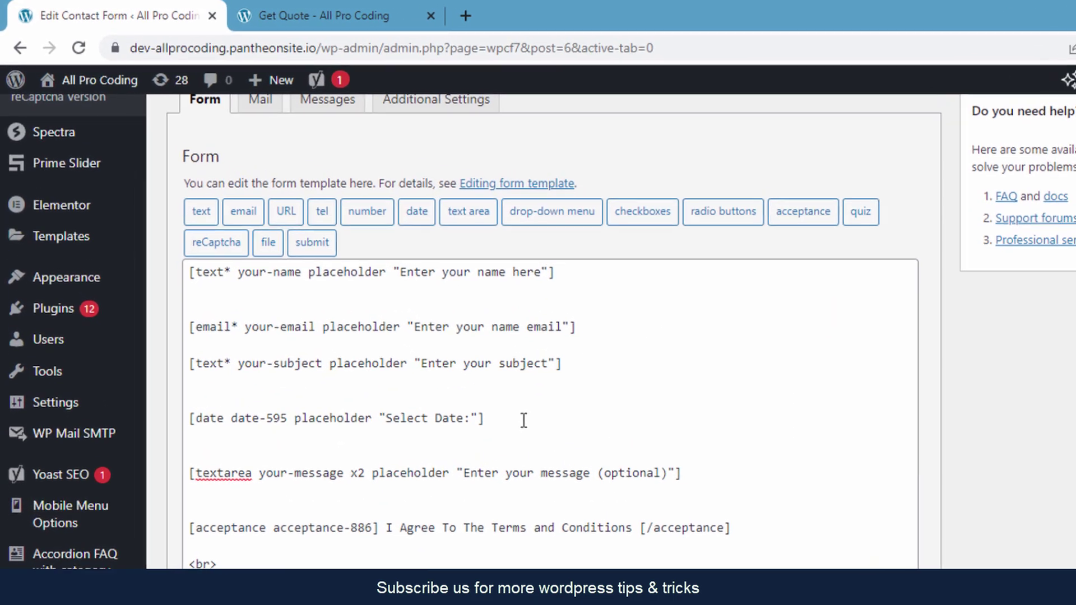
{"action": "left_click_drag", "start_coordinate": [418, 410], "coordinate": [164, 409]}
{"action": "left_click", "coordinate": [327, 492]}
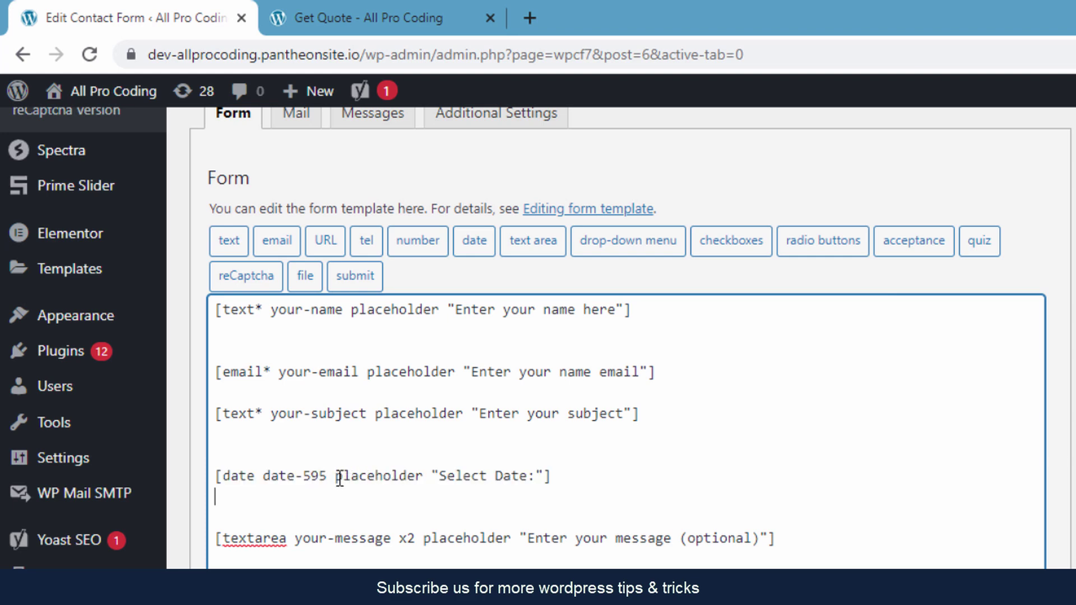
{"action": "left_click_drag", "start_coordinate": [335, 476], "coordinate": [543, 483]}
{"action": "left_click", "coordinate": [560, 481]}
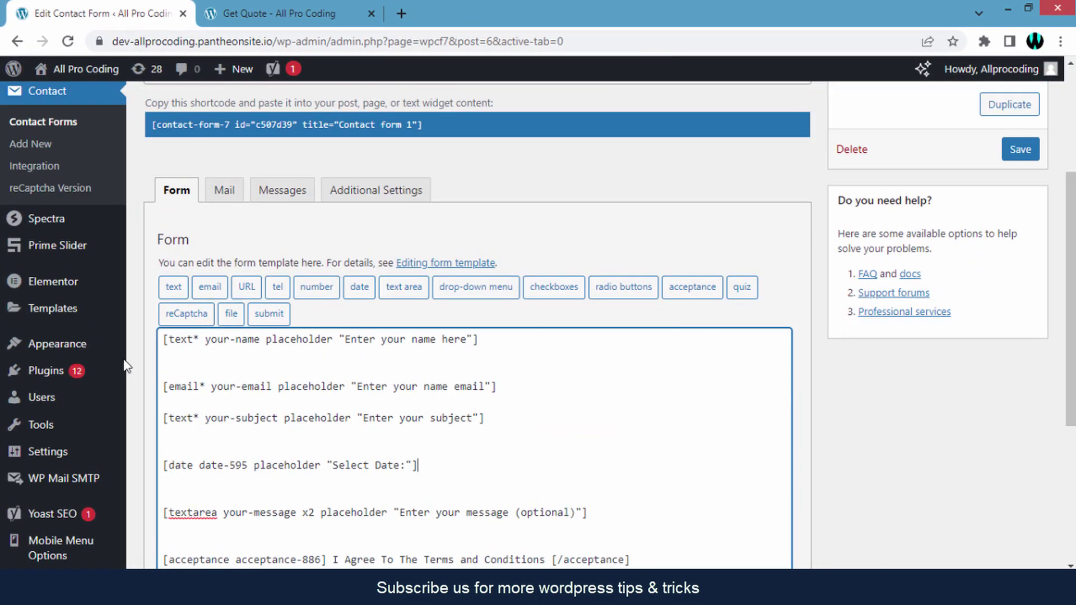
Step: Open the Additional CSS editor in the theme customizer, ready for entering code on its first line
{"action": "mouse_move", "coordinate": [79, 356]}
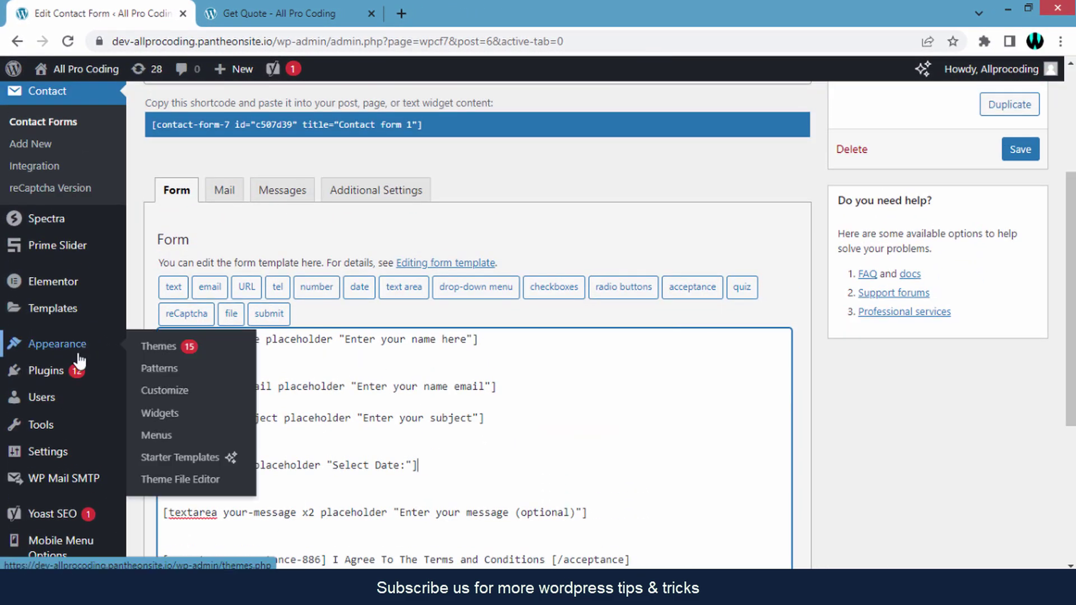
{"action": "left_click", "coordinate": [177, 395]}
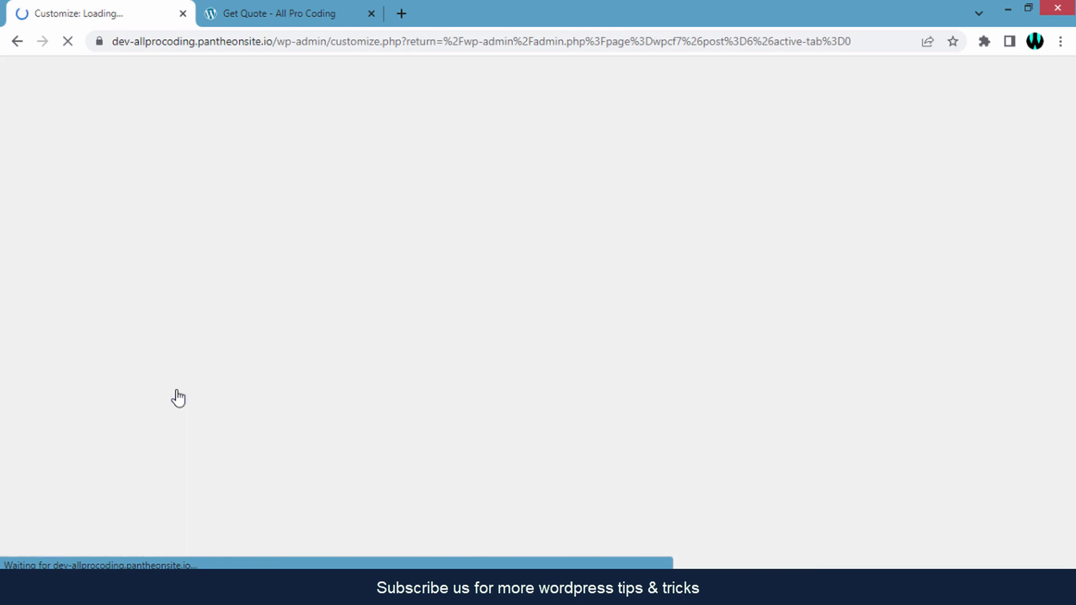
{"action": "scroll", "coordinate": [188, 265], "scroll_direction": "down", "scroll_amount": 3}
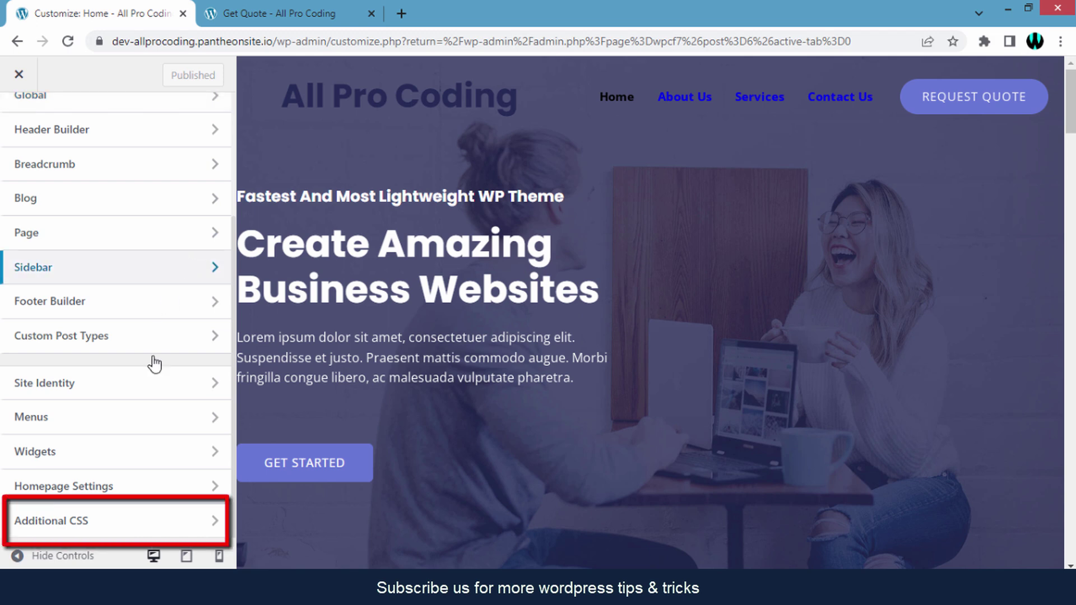
{"action": "left_click", "coordinate": [101, 533]}
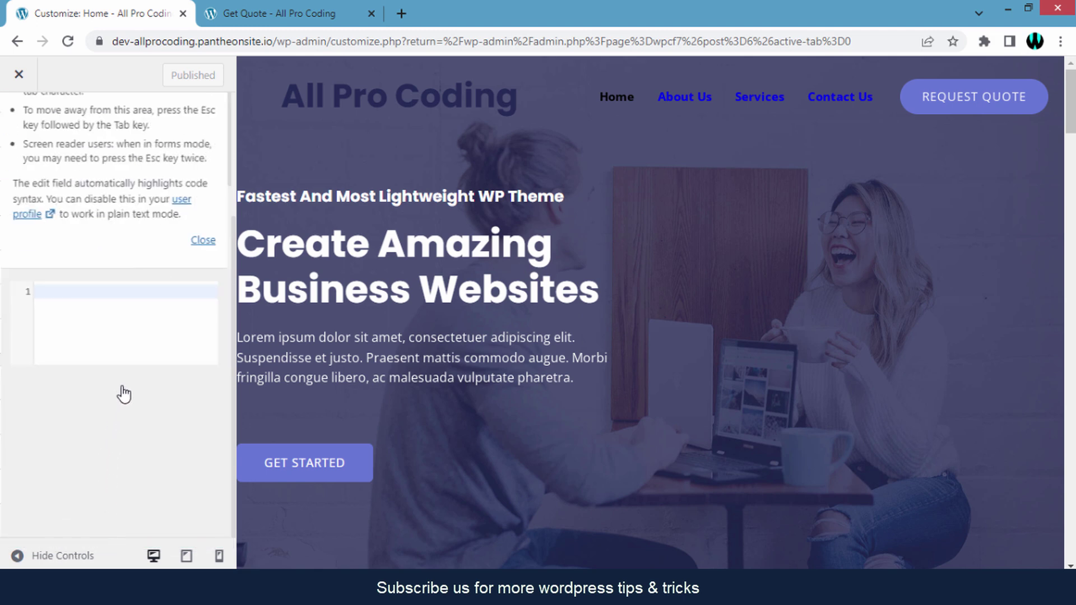
{"action": "scroll", "coordinate": [129, 359], "scroll_direction": "down", "scroll_amount": 3}
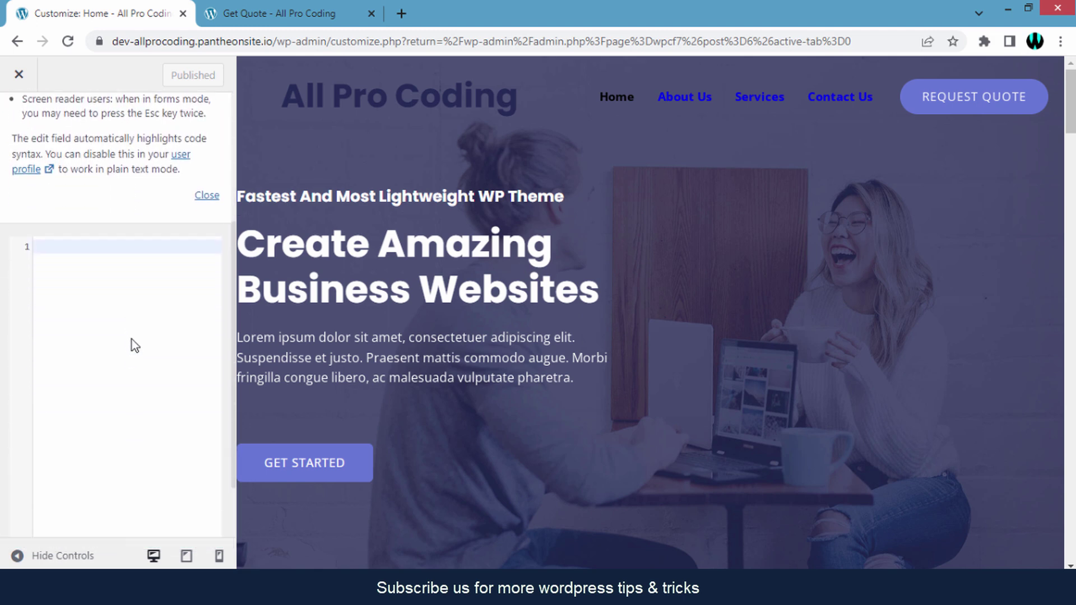
{"action": "scroll", "coordinate": [135, 345], "scroll_direction": "down", "scroll_amount": 1}
{"action": "left_click", "coordinate": [114, 209]}
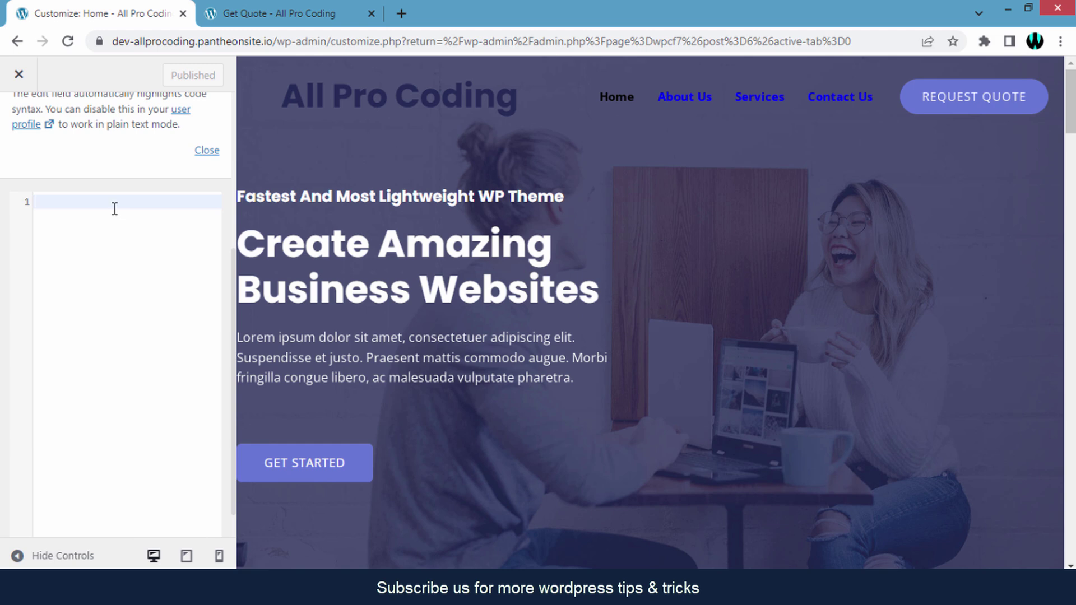
Step: Copy the rule .wpcf7 input[type="date"]:before{content: attr(placeholder);} from Notepad and paste it into the Additional CSS editor
{"action": "key", "text": "alt+Tab"}
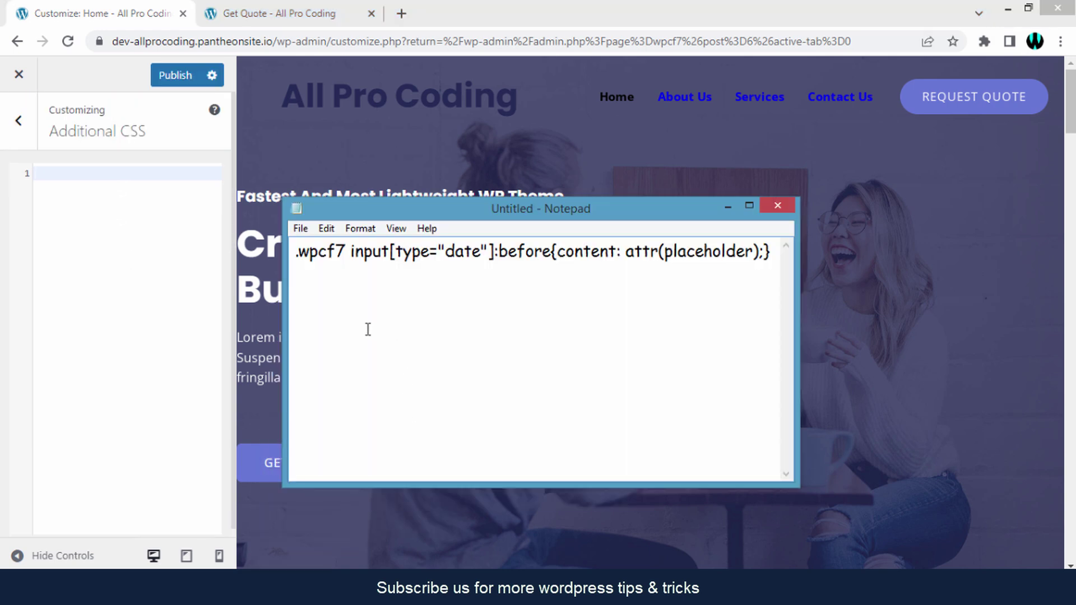
{"action": "key", "text": "ctrl+a"}
{"action": "right_click", "coordinate": [364, 259]}
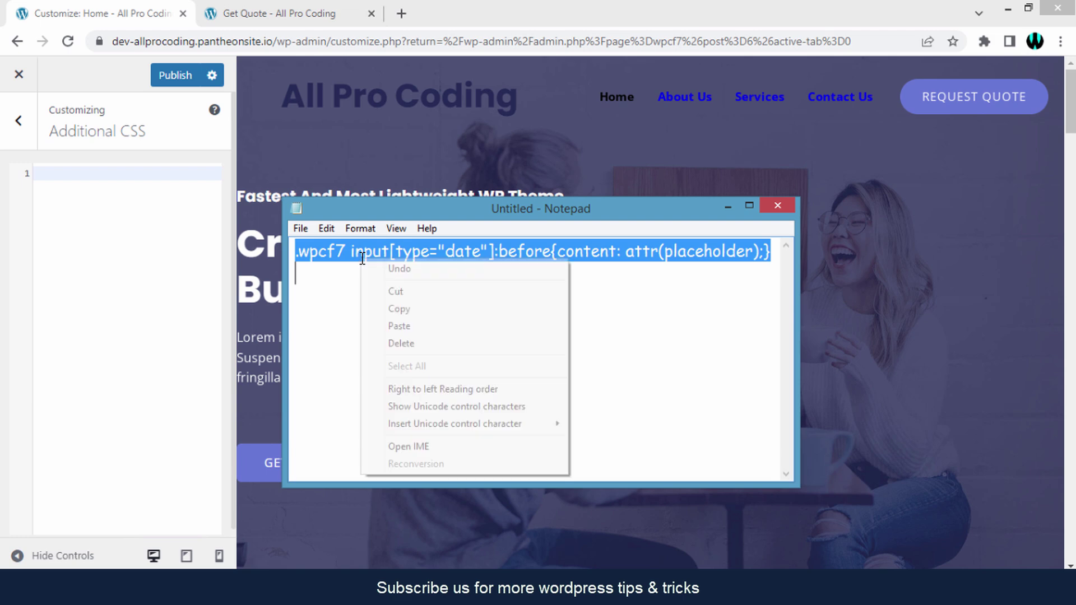
{"action": "left_click", "coordinate": [398, 309]}
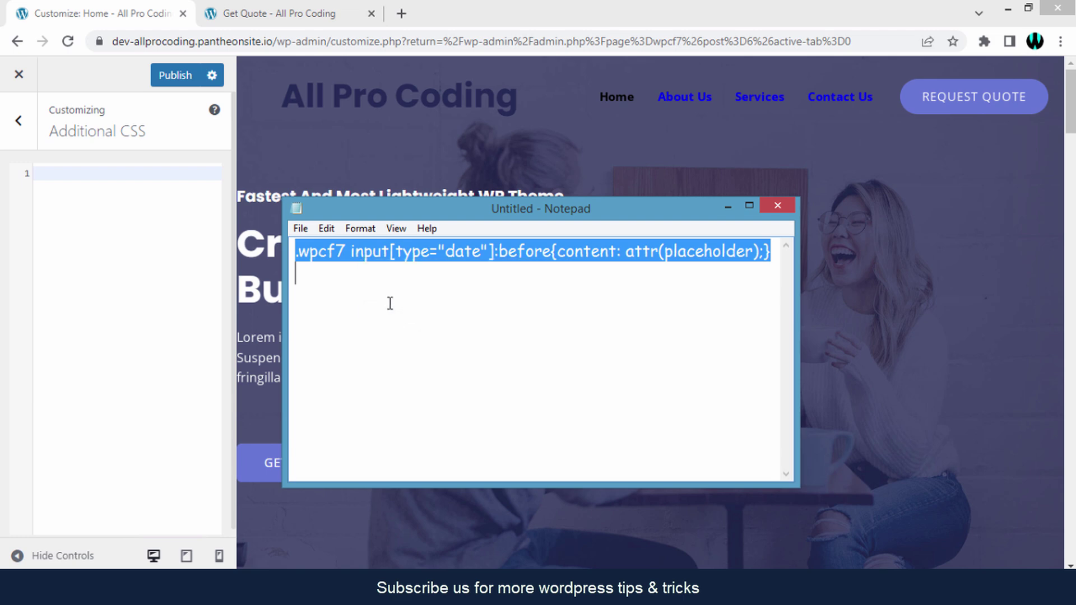
{"action": "left_click", "coordinate": [98, 238]}
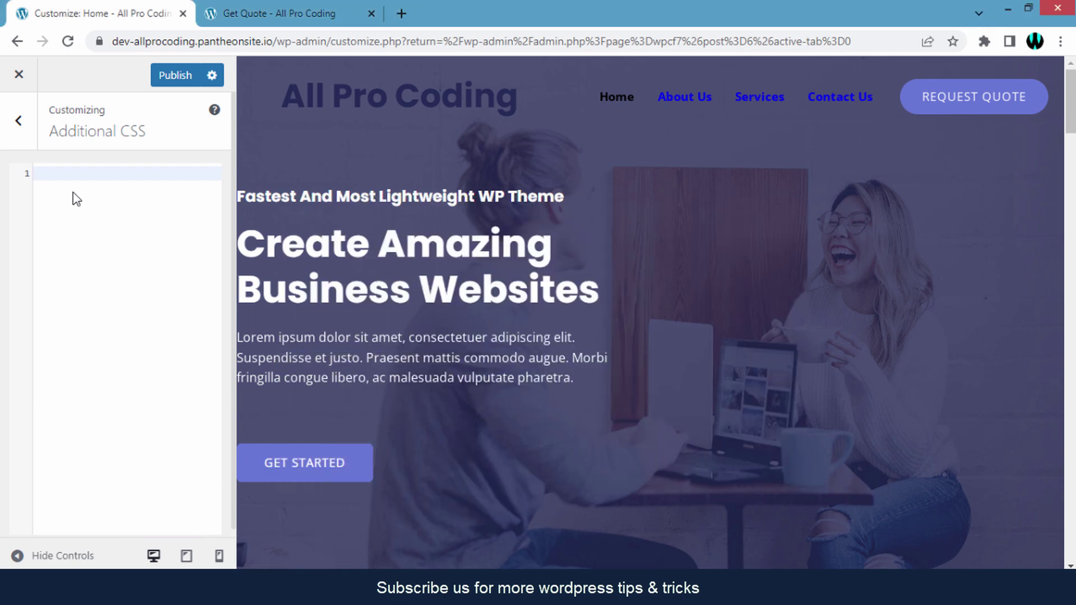
{"action": "key", "text": "ctrl+v"}
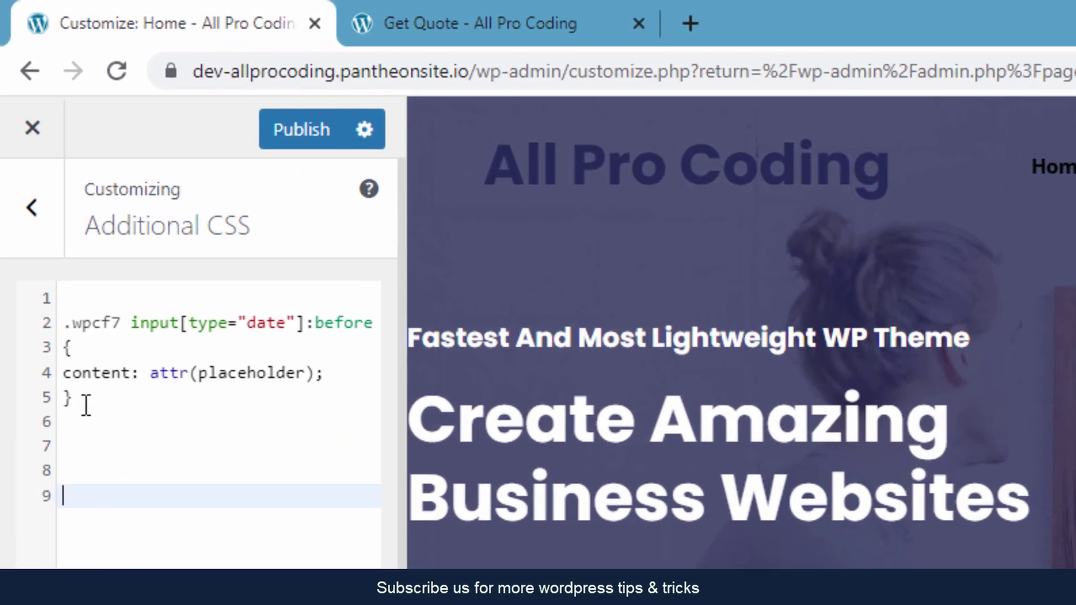
Step: Review the pasted date placeholder rule and publish the Additional CSS
{"action": "left_click_drag", "start_coordinate": [85, 405], "coordinate": [64, 320]}
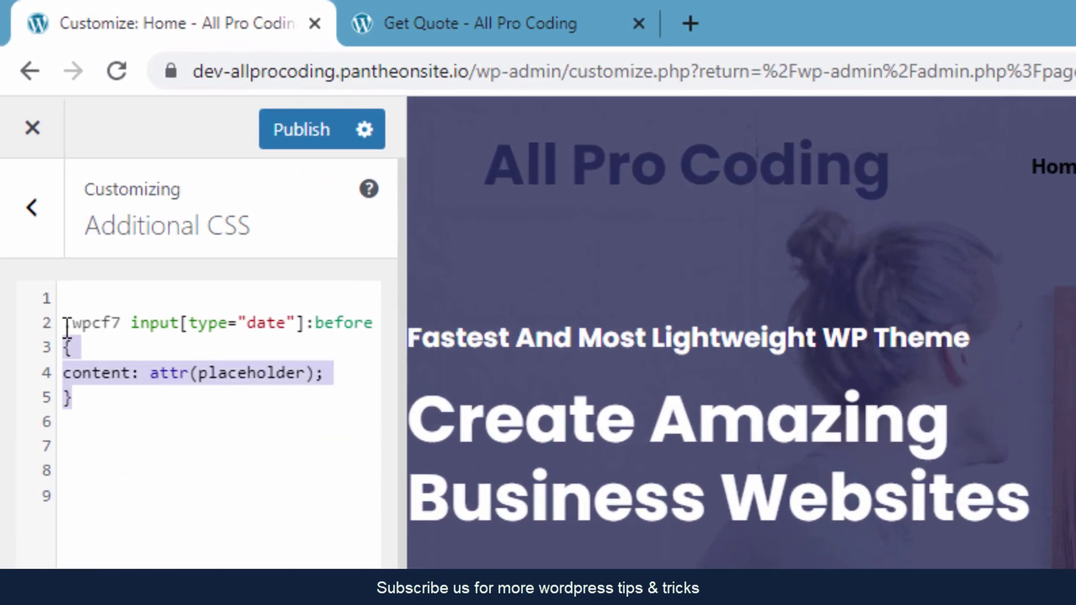
{"action": "left_click", "coordinate": [132, 370]}
{"action": "left_click_drag", "start_coordinate": [89, 414], "coordinate": [78, 311]}
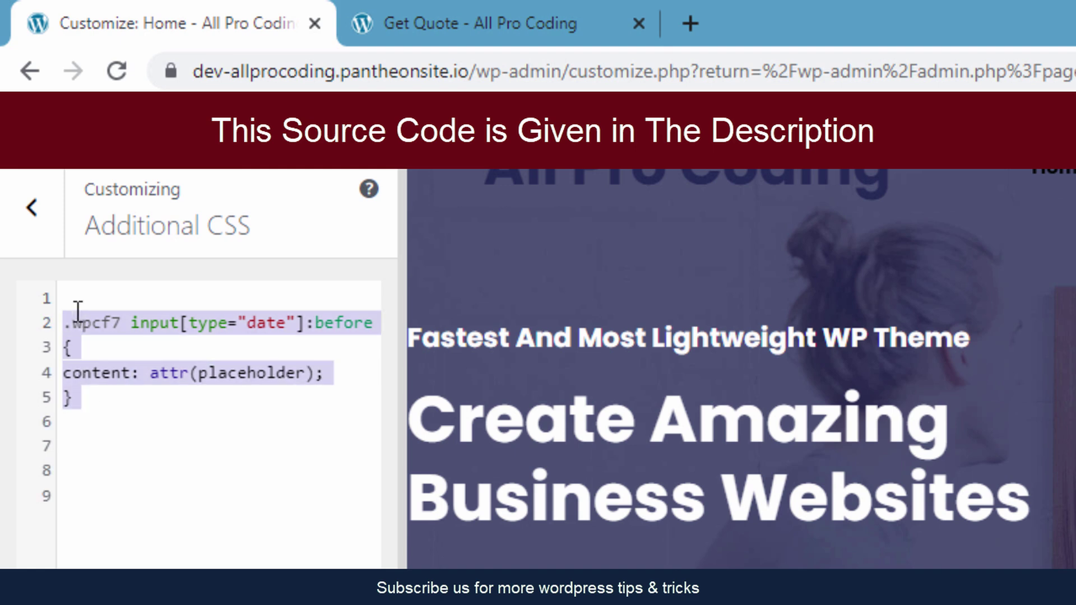
{"action": "left_click", "coordinate": [101, 373]}
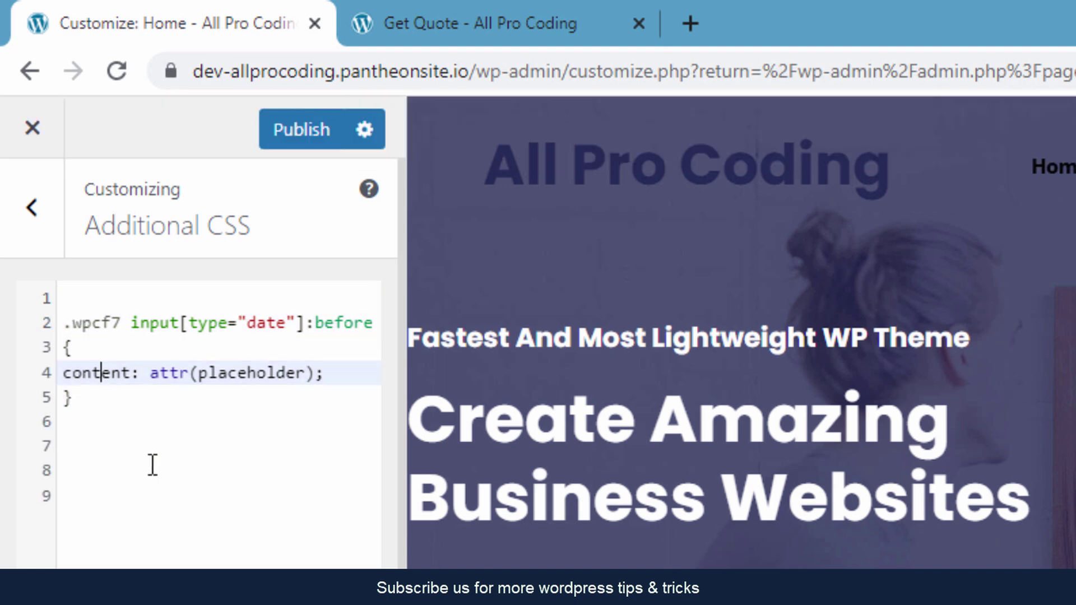
{"action": "left_click", "coordinate": [283, 147]}
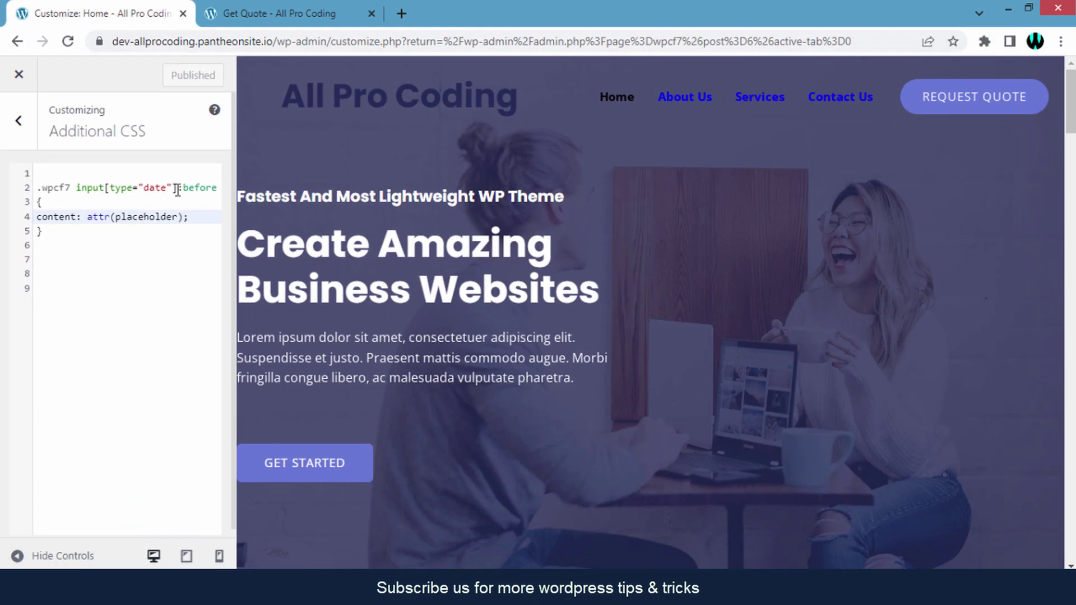
Step: Reload the Get Quote page and check the date field's placeholder in the quotation form
{"action": "left_click", "coordinate": [276, 12]}
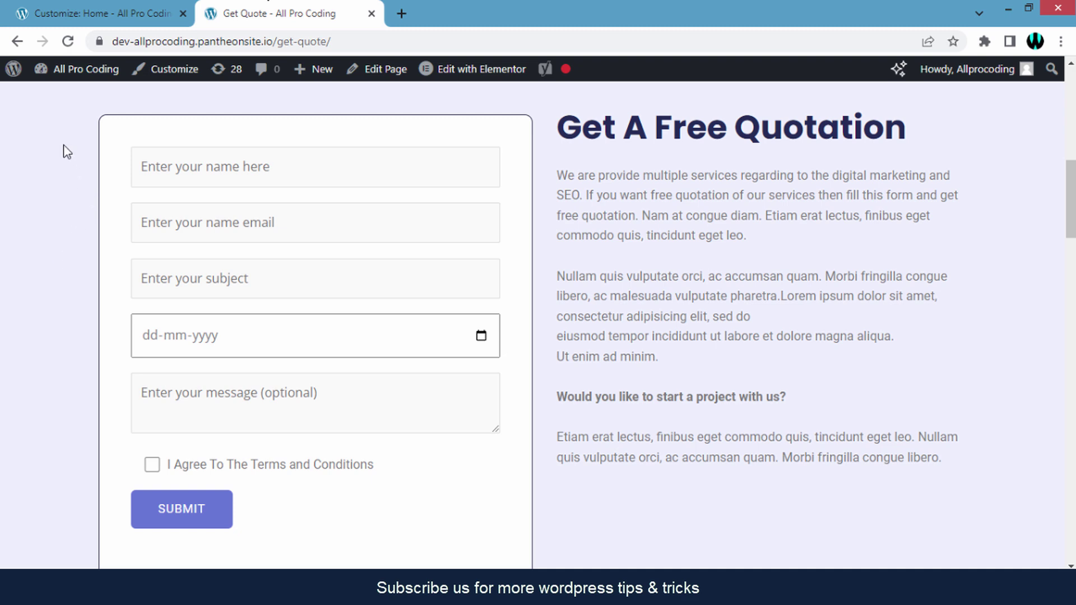
{"action": "left_click", "coordinate": [67, 41]}
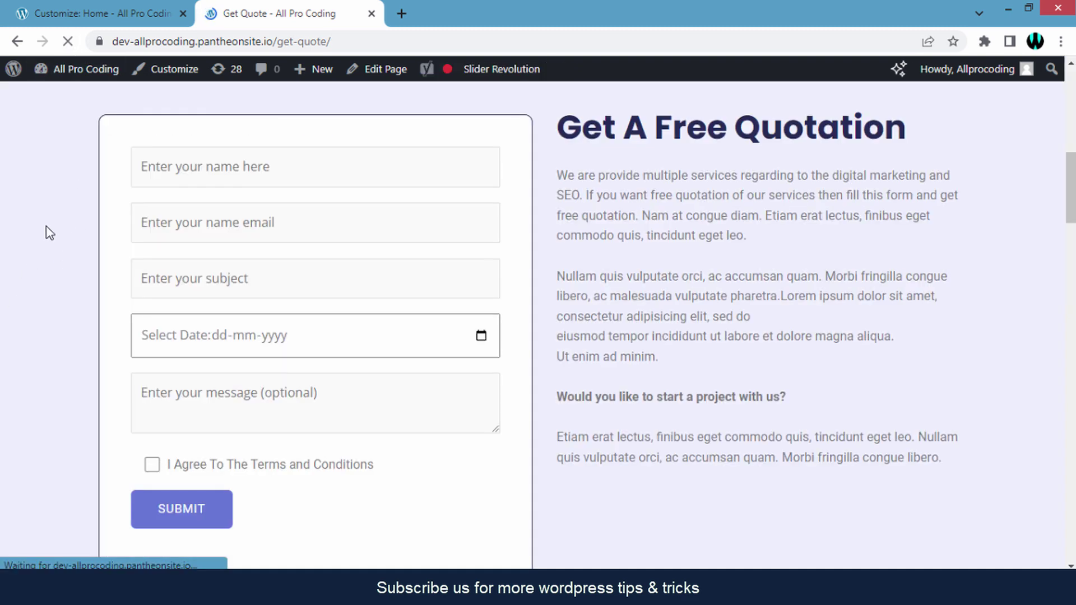
{"action": "scroll", "coordinate": [47, 230], "scroll_direction": "down", "scroll_amount": 2}
{"action": "scroll", "coordinate": [48, 233], "scroll_direction": "up", "scroll_amount": 2}
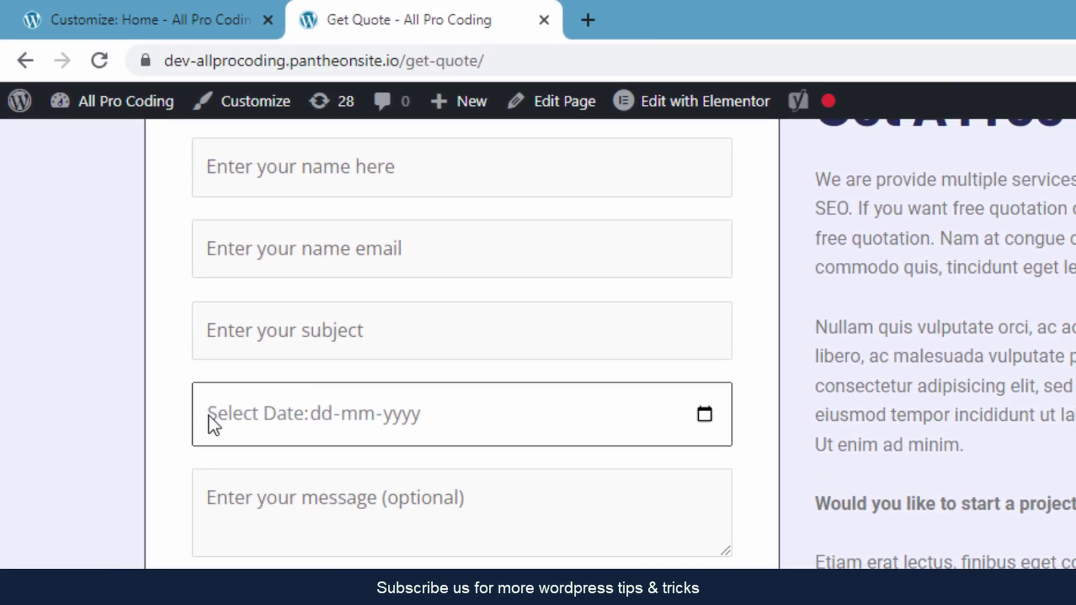
Step: Examine the date field's placeholder in the Get A Free Quotation form, focused and unfocused, and compare it with the other fields
{"action": "left_click", "coordinate": [281, 422]}
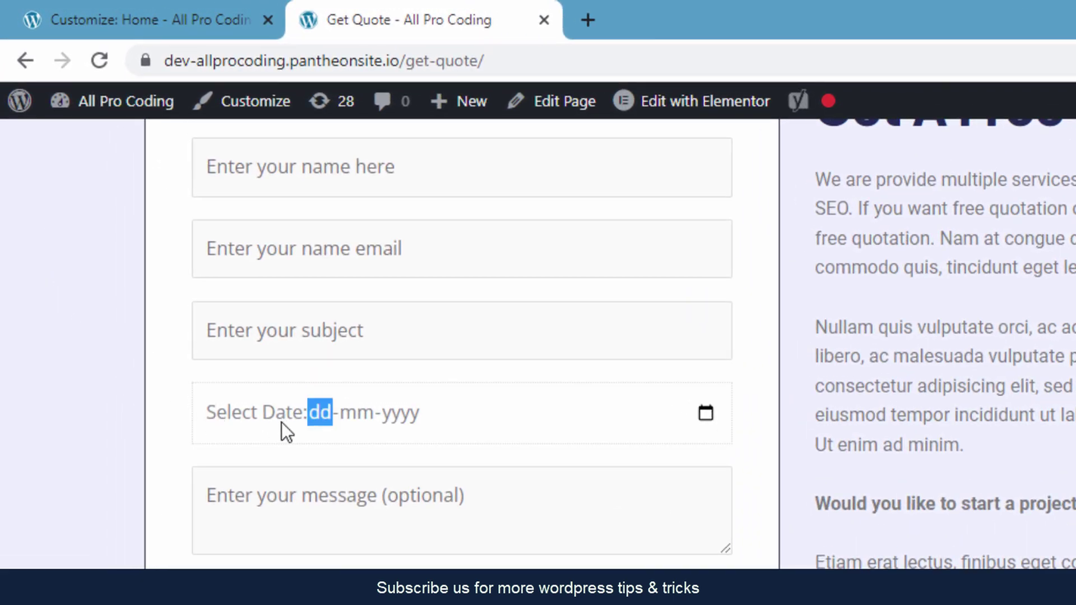
{"action": "left_click", "coordinate": [168, 437]}
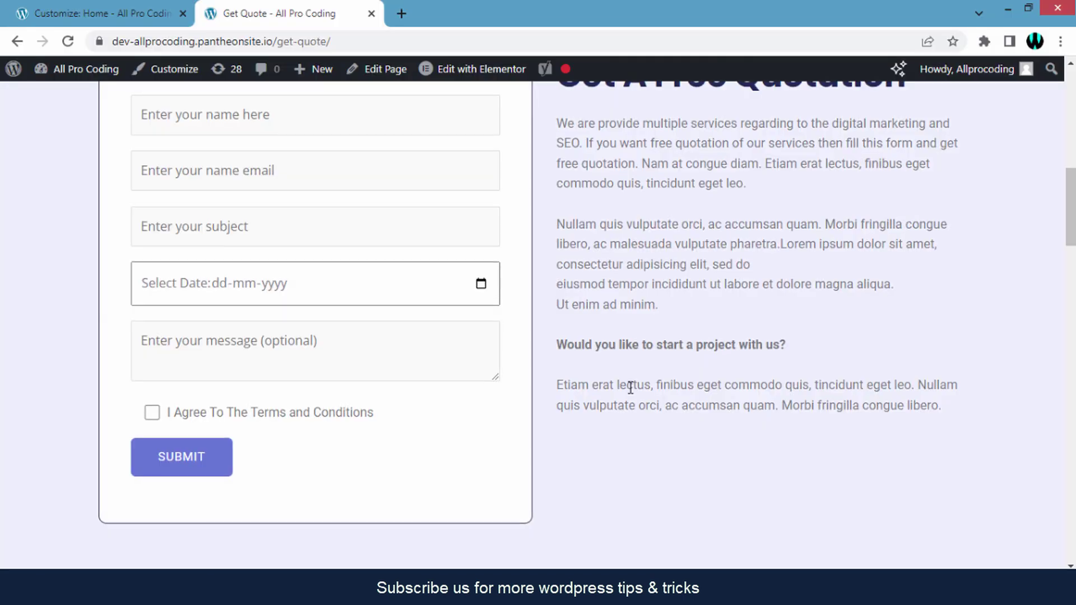
{"action": "scroll", "coordinate": [631, 386], "scroll_direction": "up", "scroll_amount": 2}
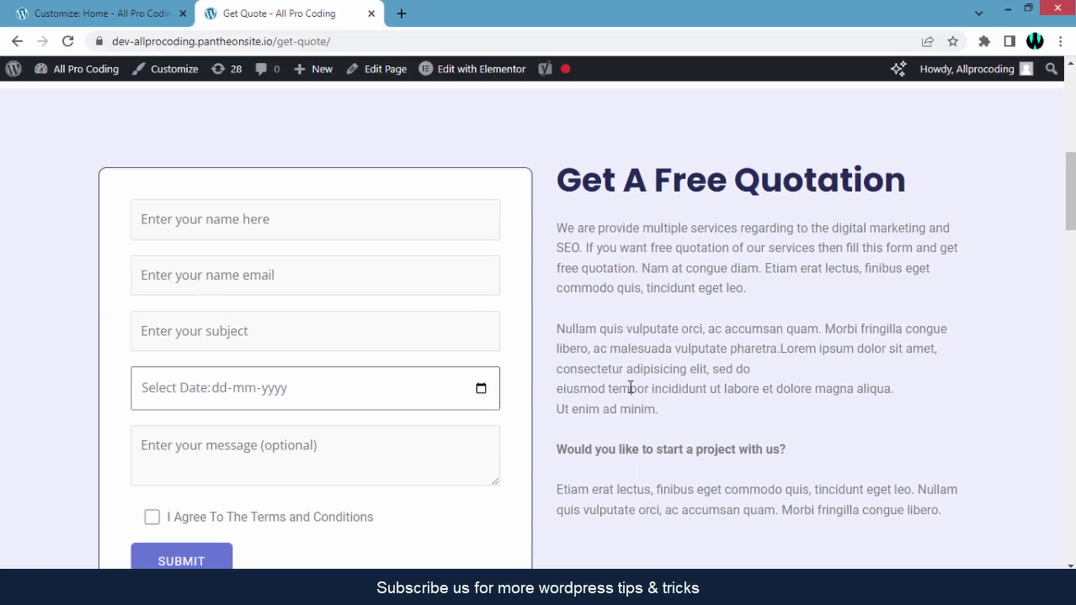
{"action": "scroll", "coordinate": [632, 381], "scroll_direction": "down", "scroll_amount": 4}
{"action": "scroll", "coordinate": [632, 381], "scroll_direction": "up", "scroll_amount": 1}
{"action": "scroll", "coordinate": [632, 381], "scroll_direction": "down", "scroll_amount": 1}
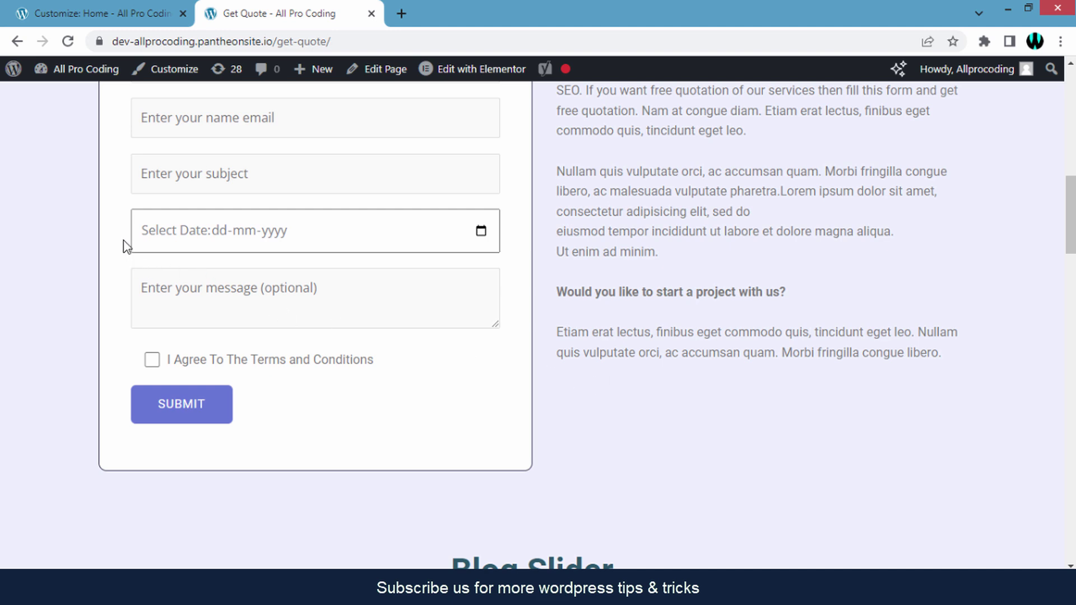
{"action": "scroll", "coordinate": [607, 322], "scroll_direction": "up", "scroll_amount": 1}
{"action": "scroll", "coordinate": [608, 322], "scroll_direction": "up", "scroll_amount": 2}
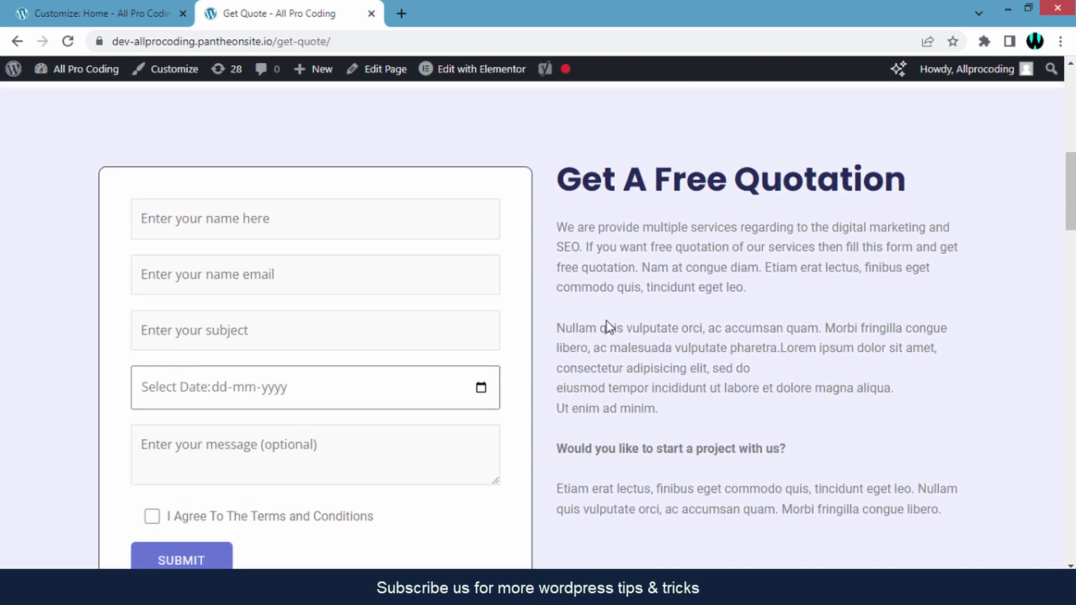
{"action": "scroll", "coordinate": [610, 325], "scroll_direction": "down", "scroll_amount": 2}
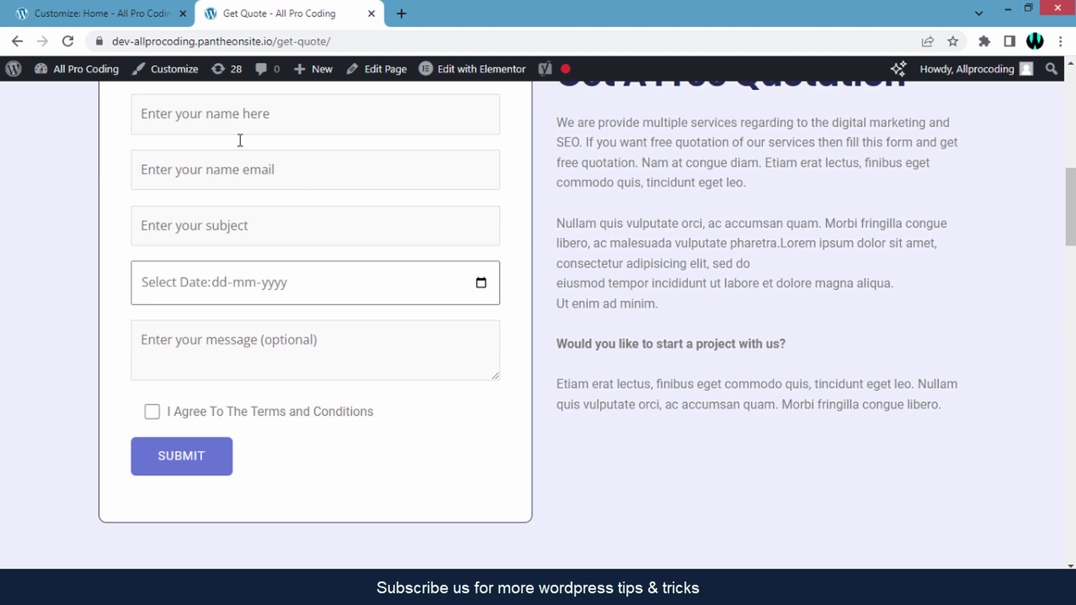
{"action": "left_click", "coordinate": [102, 13]}
{"action": "left_click", "coordinate": [129, 278]}
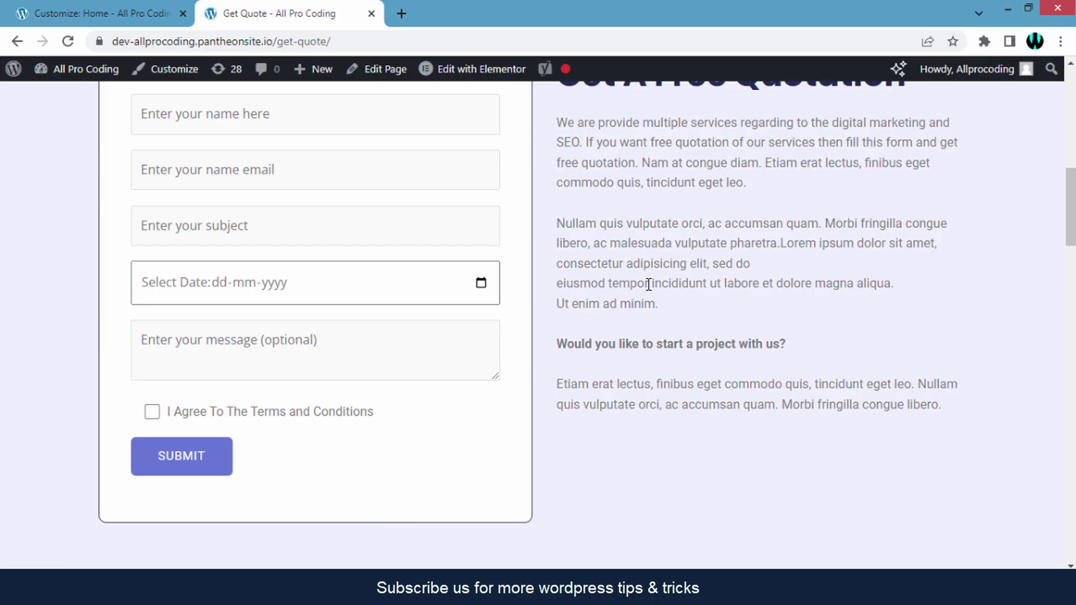
{"action": "scroll", "coordinate": [649, 285], "scroll_direction": "up", "scroll_amount": 2}
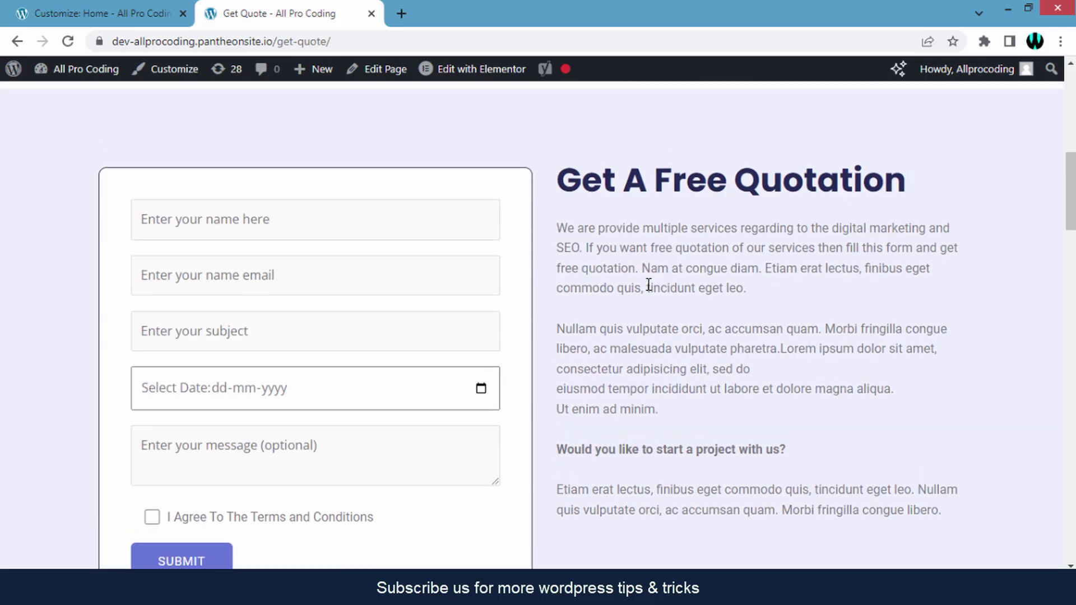
{"action": "scroll", "coordinate": [650, 285], "scroll_direction": "down", "scroll_amount": 1}
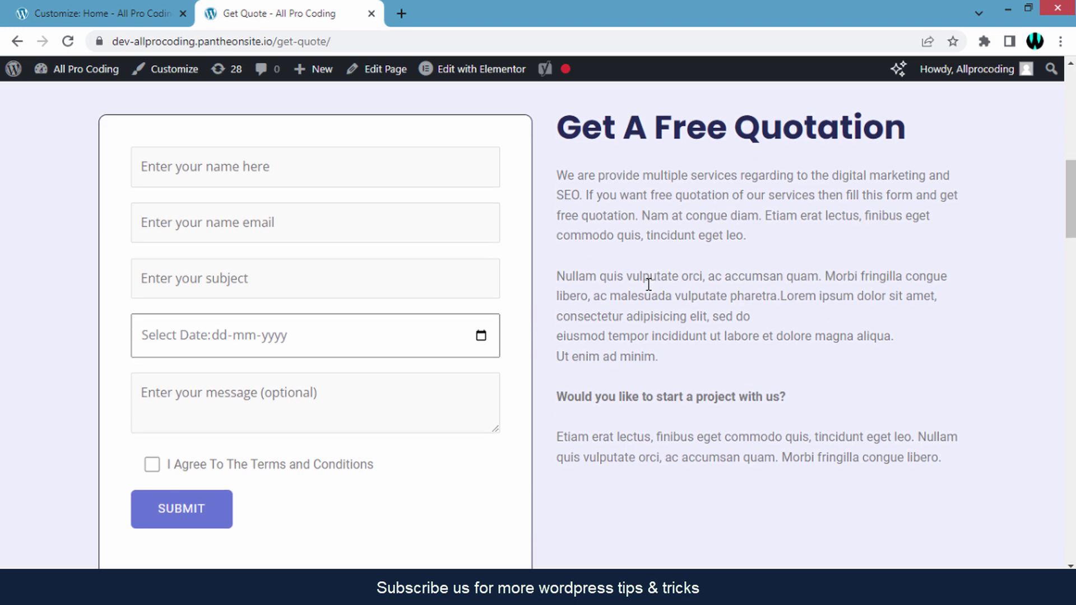